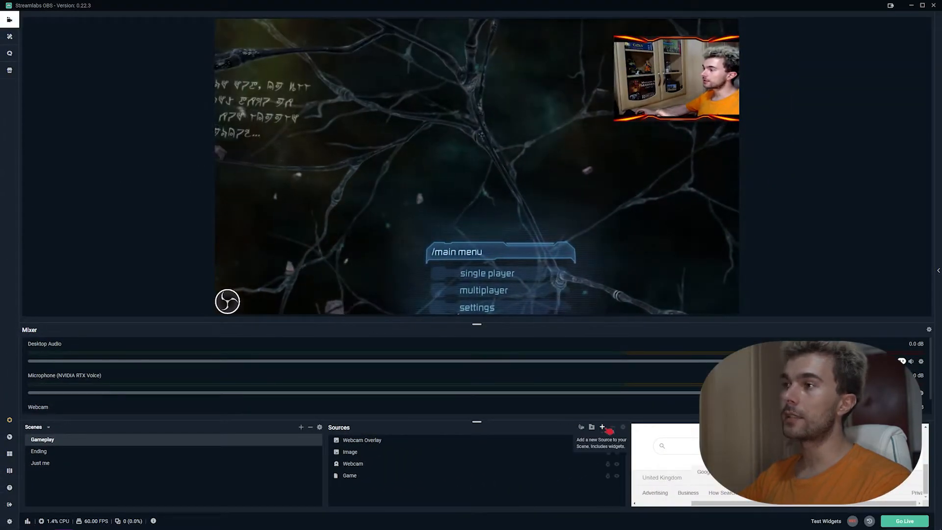
# - Add a Browser Source named "Alerts" to the Gameplay scene
pyautogui.click(607, 430)
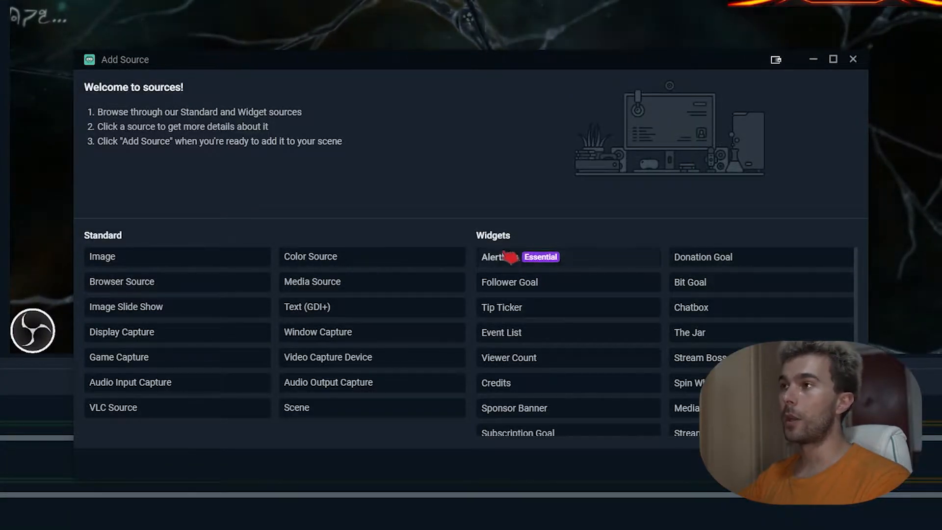
pyautogui.click(508, 262)
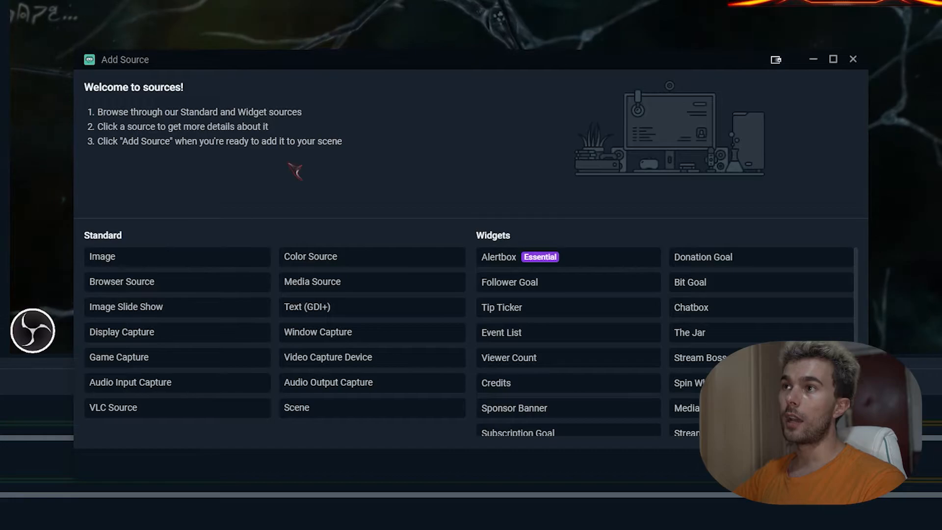
pyautogui.click(147, 288)
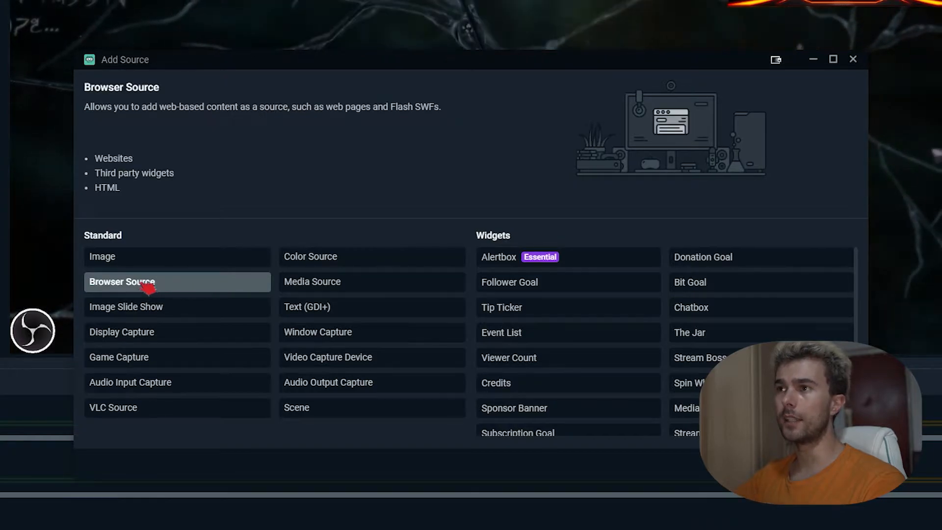
pyautogui.click(827, 465)
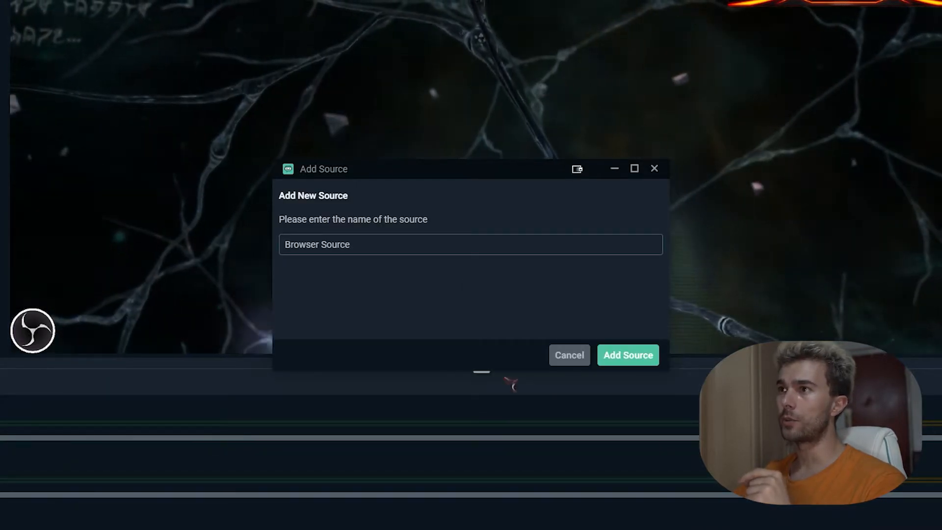
pyautogui.moveTo(354, 245); pyautogui.dragTo(282, 245)
pyautogui.write('Alerts')
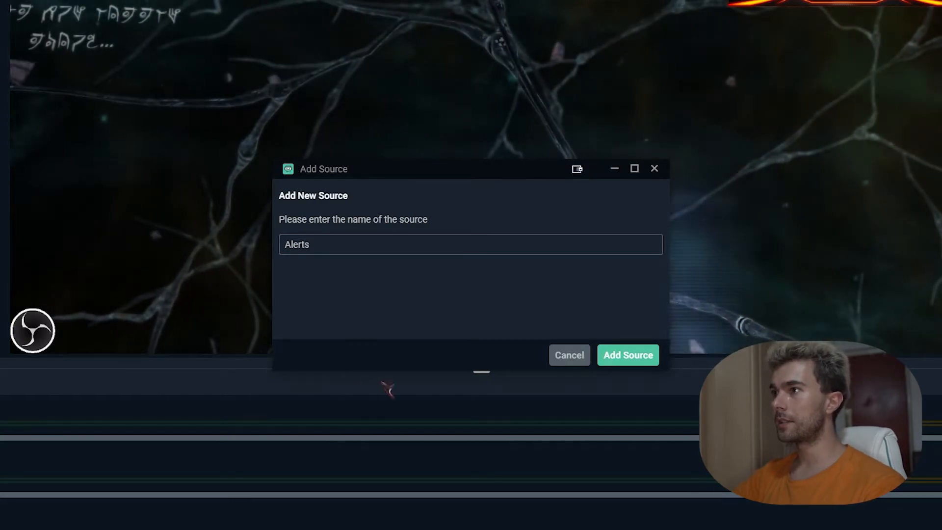
pyautogui.click(643, 360)
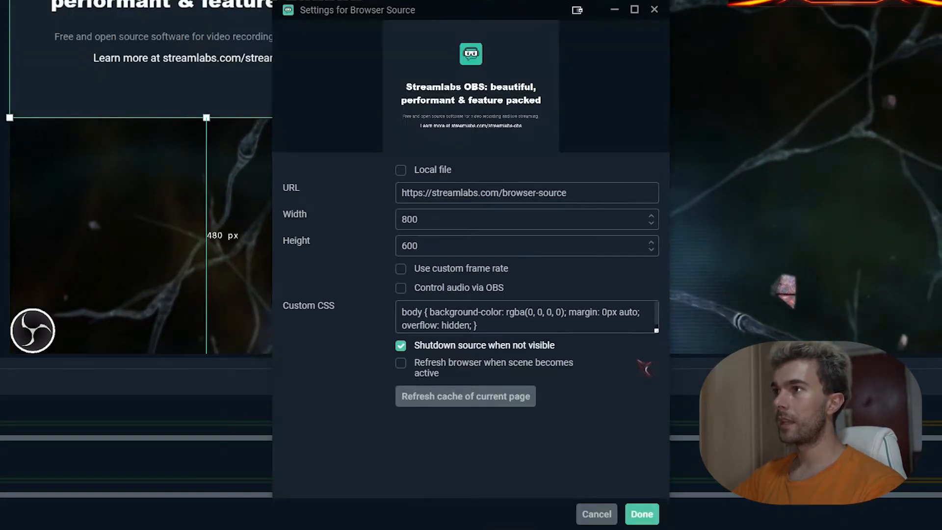
# - Replace the browser source's URL with the private Alert Box URL from the Streamlabs website and accept the source settings
pyautogui.moveTo(595, 195); pyautogui.dragTo(412, 191)
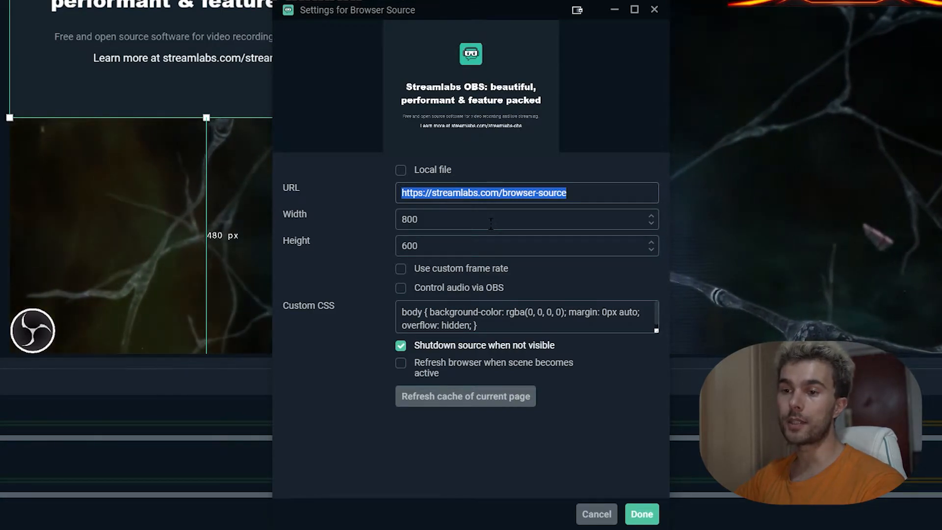
pyautogui.click(433, 466)
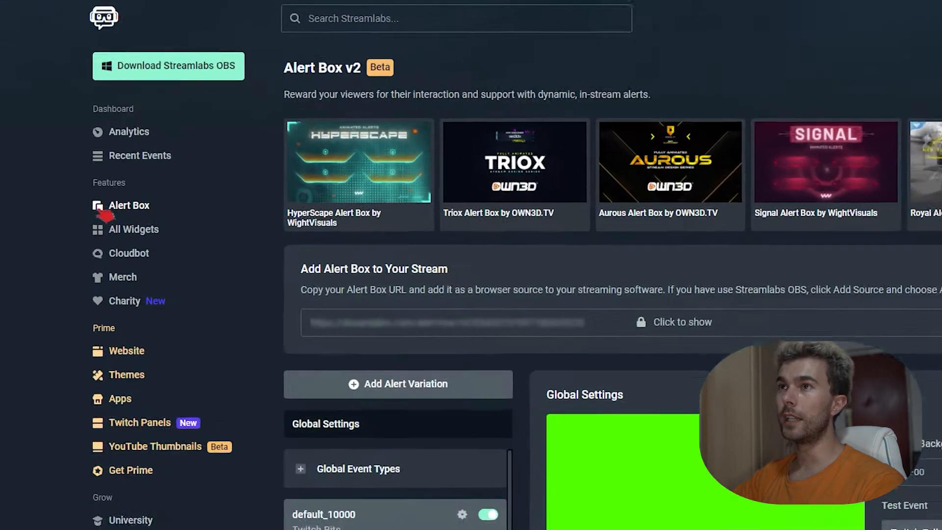
pyautogui.click(187, 144)
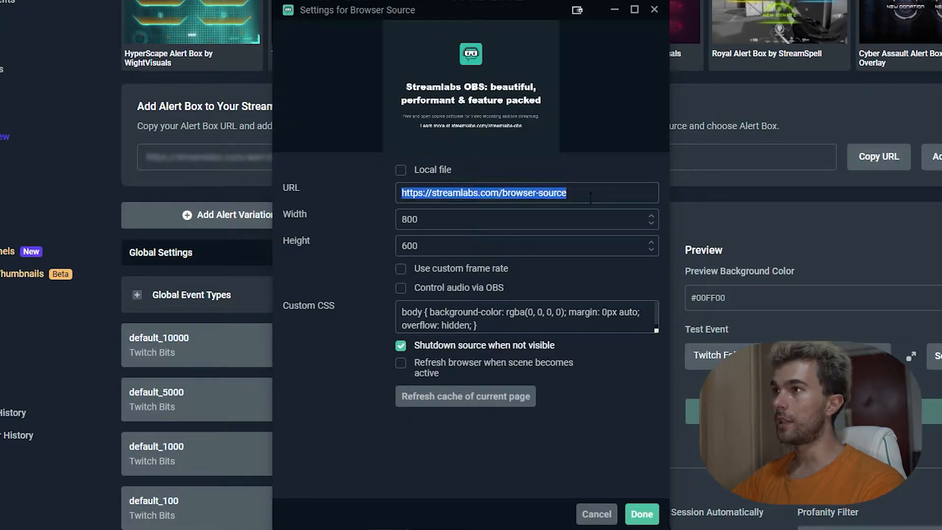
pyautogui.hotkey('ctrl', 'v')
pyautogui.click(642, 513)
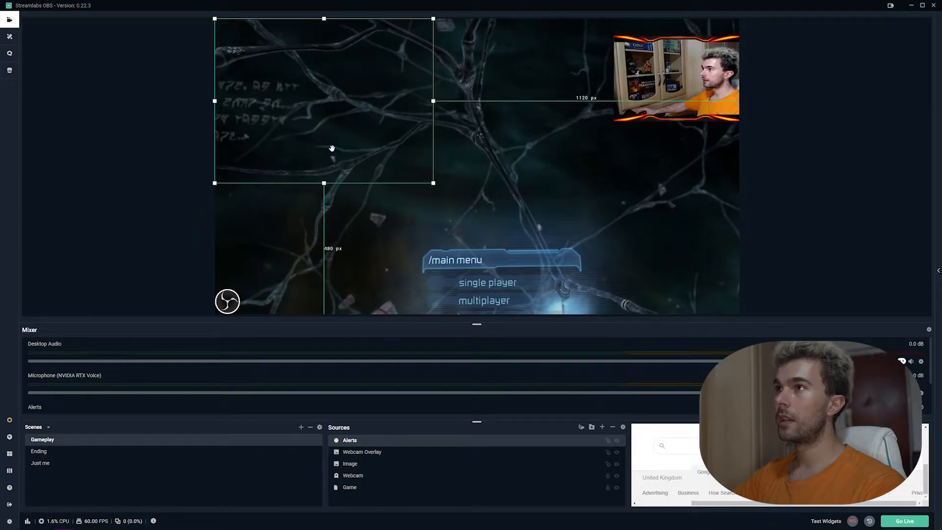
# - Move the Alerts source to the upper centre of the scene and shrink it to about 676 px above the bottom edge
pyautogui.moveTo(332, 148); pyautogui.dragTo(472, 132)
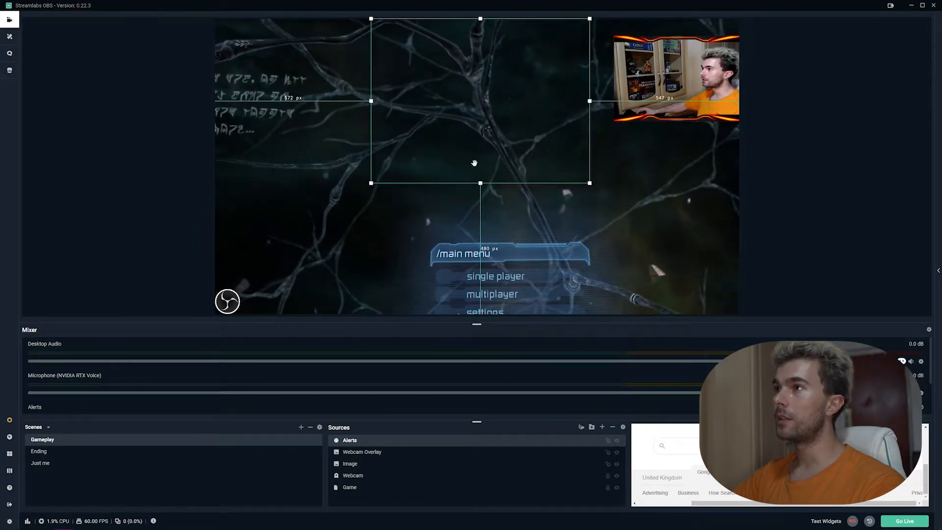
pyautogui.moveTo(478, 183); pyautogui.dragTo(480, 144)
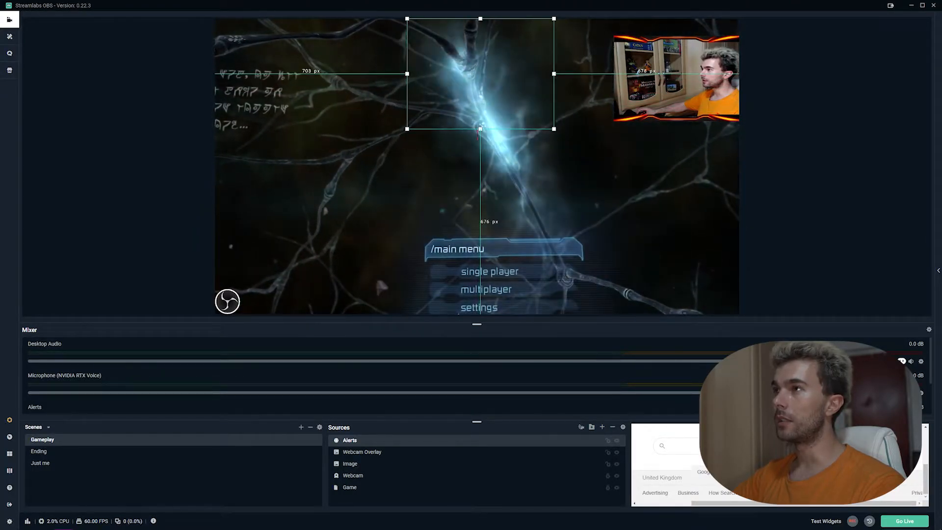
pyautogui.click(630, 198)
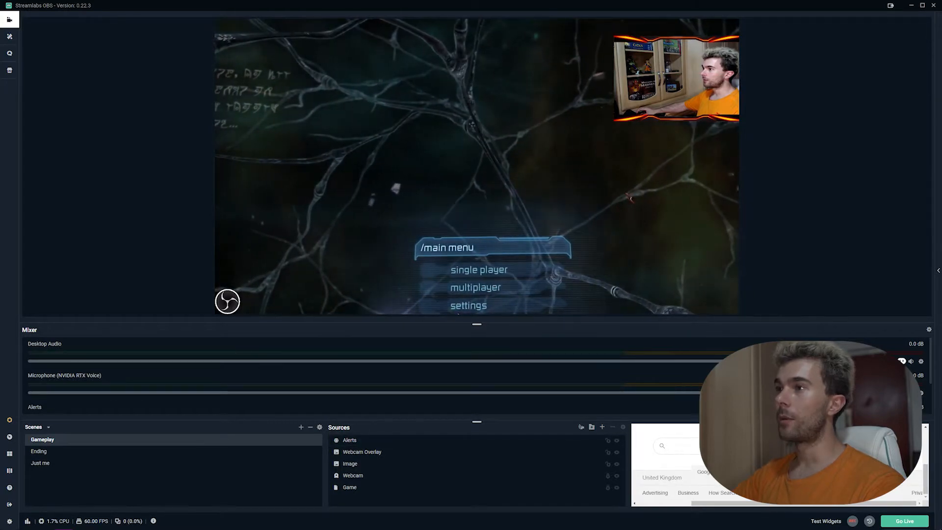
# - Switch to the Alert Box web page, send a Twitch Follow test event, and return to Streamlabs OBS to check the alert
pyautogui.hotkey('alt', 'Tab')
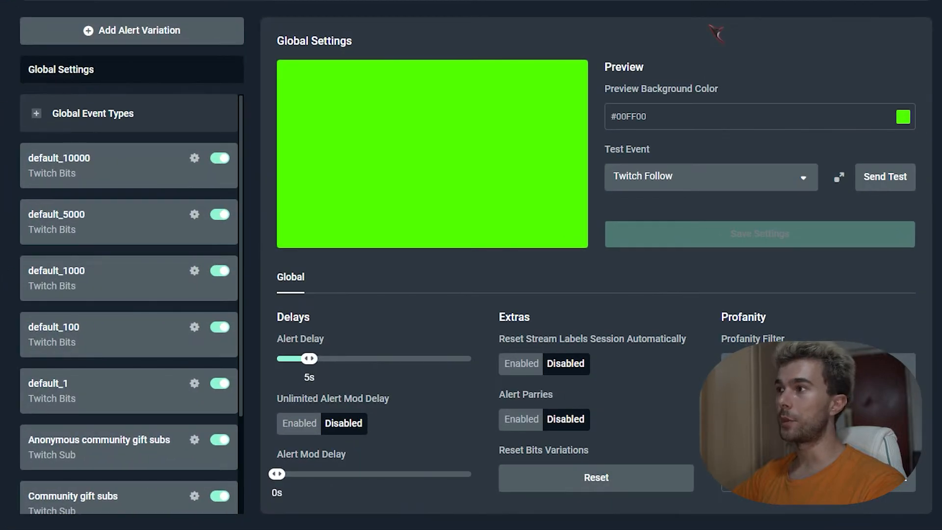
pyautogui.click(893, 177)
pyautogui.hotkey('alt', 'Tab')
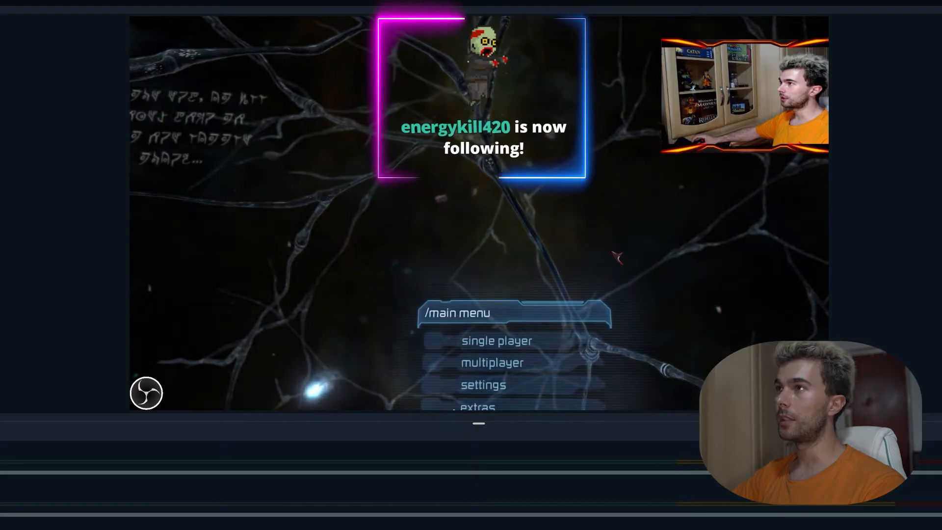
# - Return to the Alert Box web page, open Donation under Global Event Types, and examine its layout, image, sound, font and animation settings
pyautogui.hotkey('alt', 'Tab')
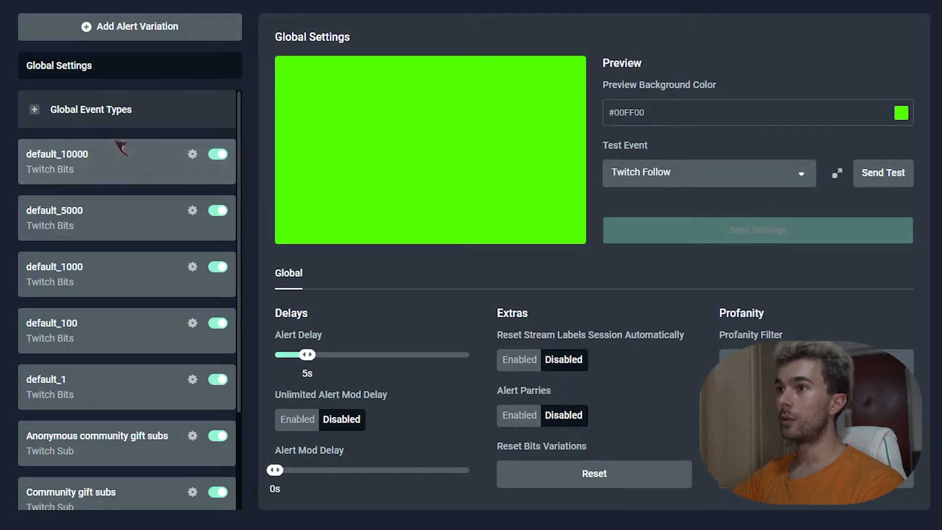
pyautogui.click(35, 109)
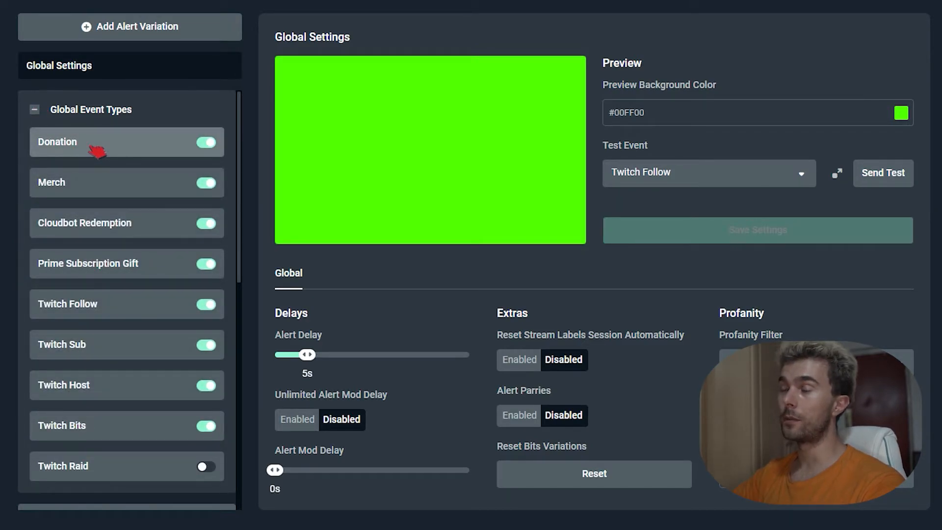
pyautogui.click(35, 110)
pyautogui.click(36, 110)
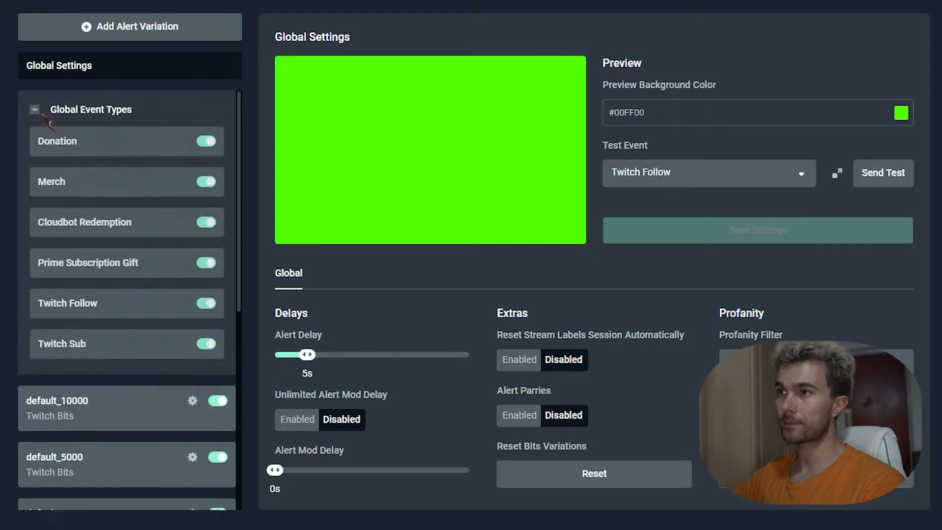
pyautogui.click(89, 142)
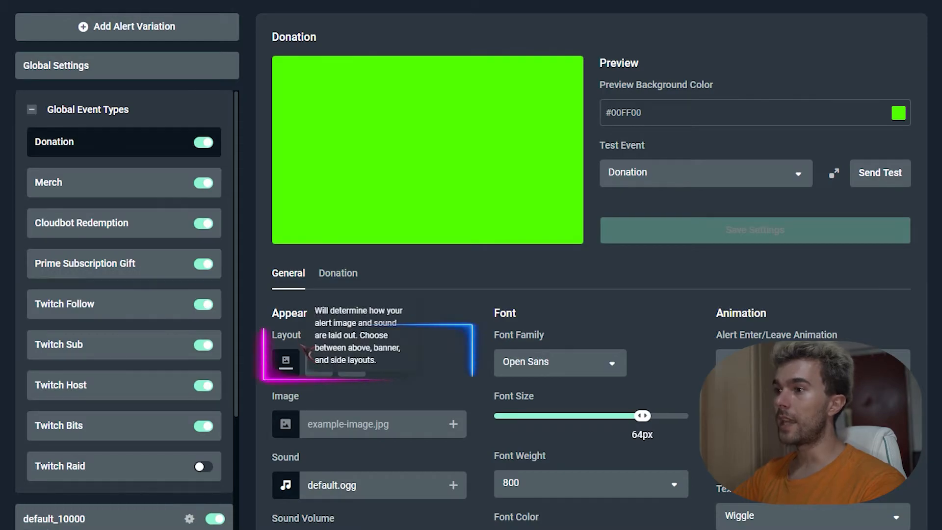
pyautogui.scroll(-2, 387, 431)
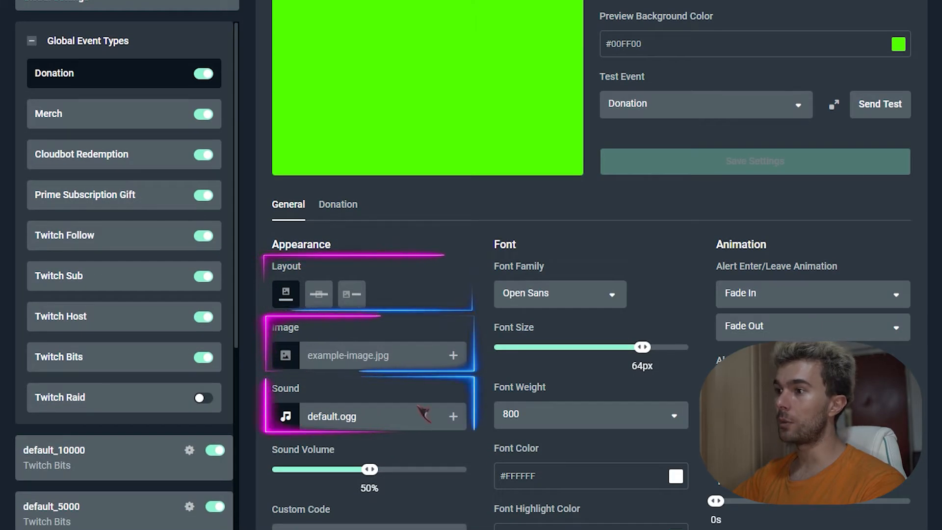
pyautogui.scroll(-1, 463, 265)
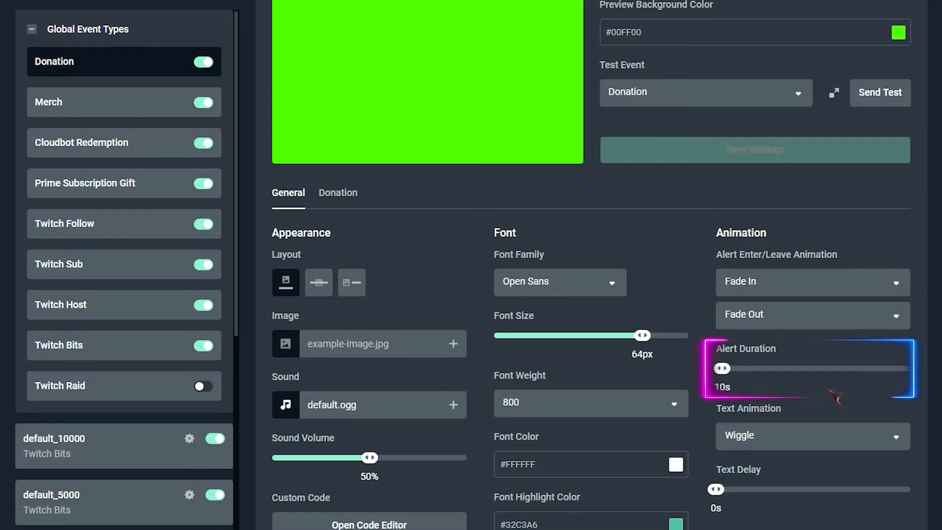
# - In the donation-specific settings, review the message template, disable text to speech, and save the settings
pyautogui.click(342, 193)
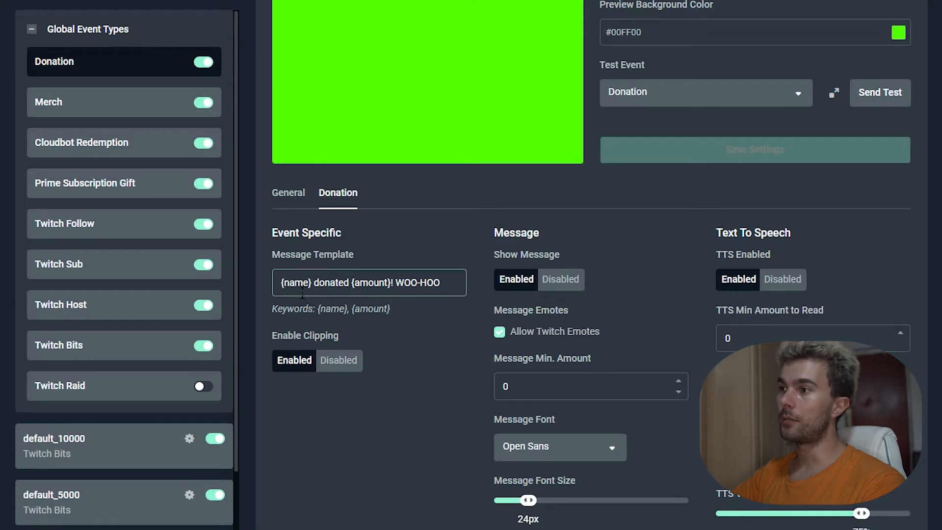
pyautogui.moveTo(396, 283); pyautogui.dragTo(476, 302)
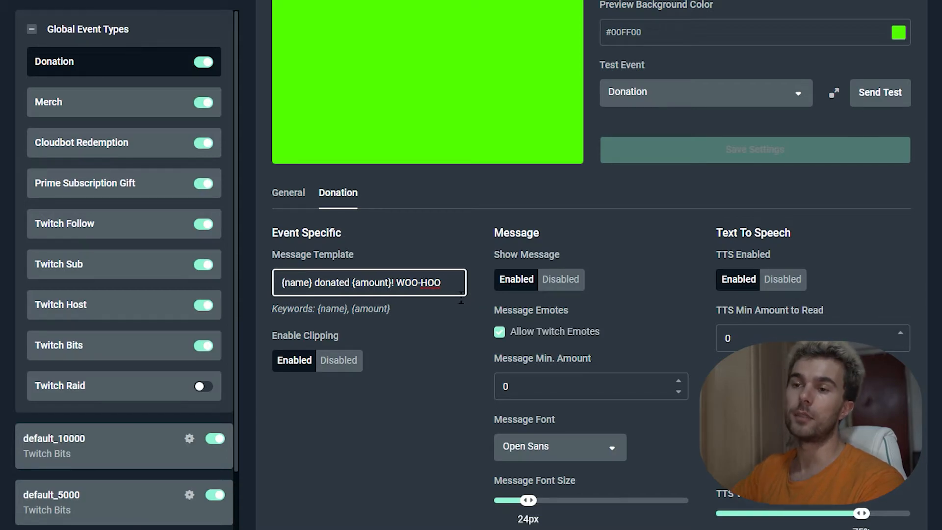
pyautogui.scroll(-2, 460, 301)
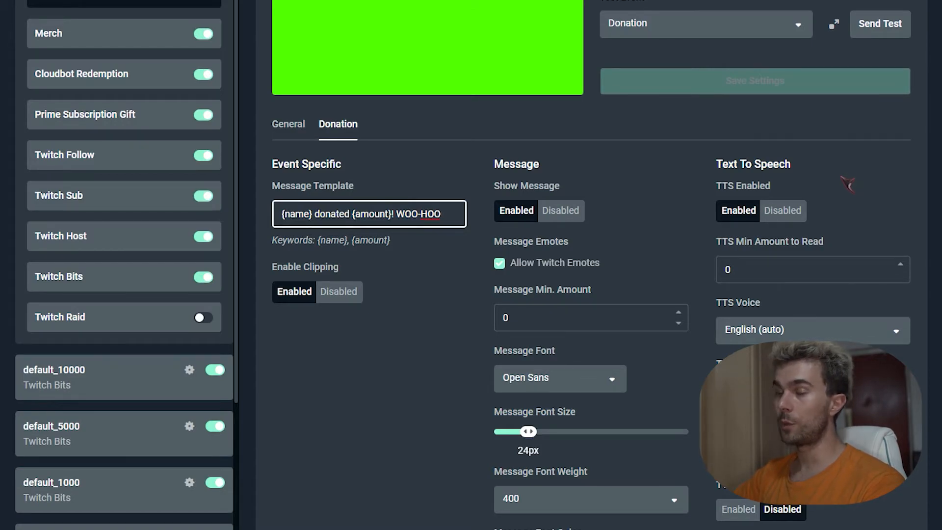
pyautogui.click(788, 219)
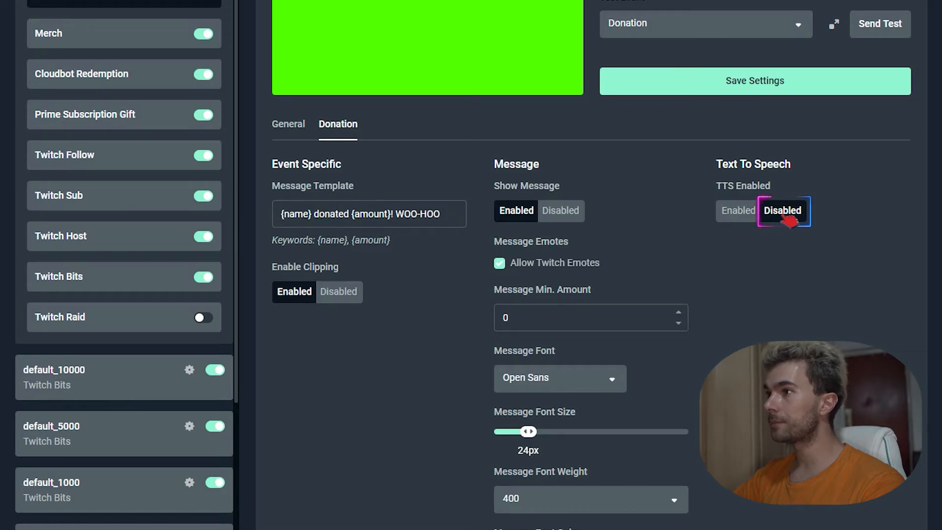
pyautogui.click(768, 81)
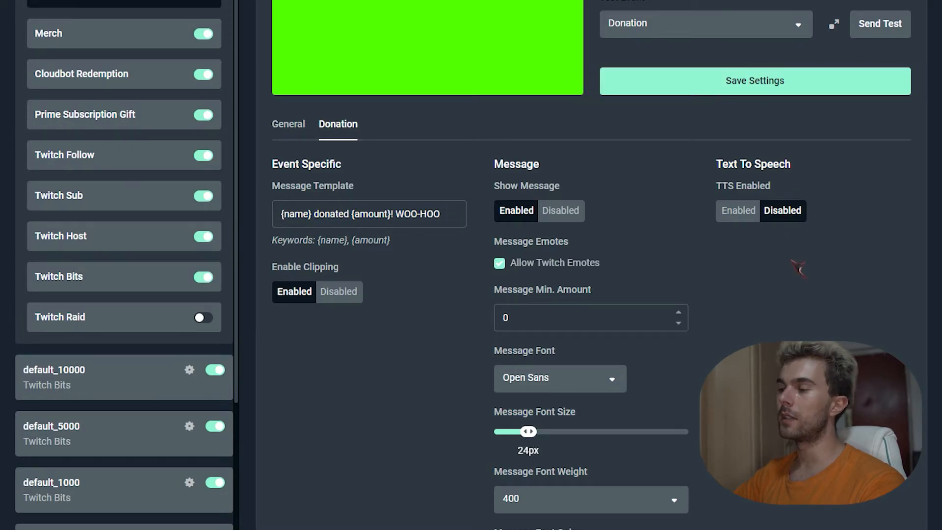
pyautogui.click(80, 154)
pyautogui.click(82, 114)
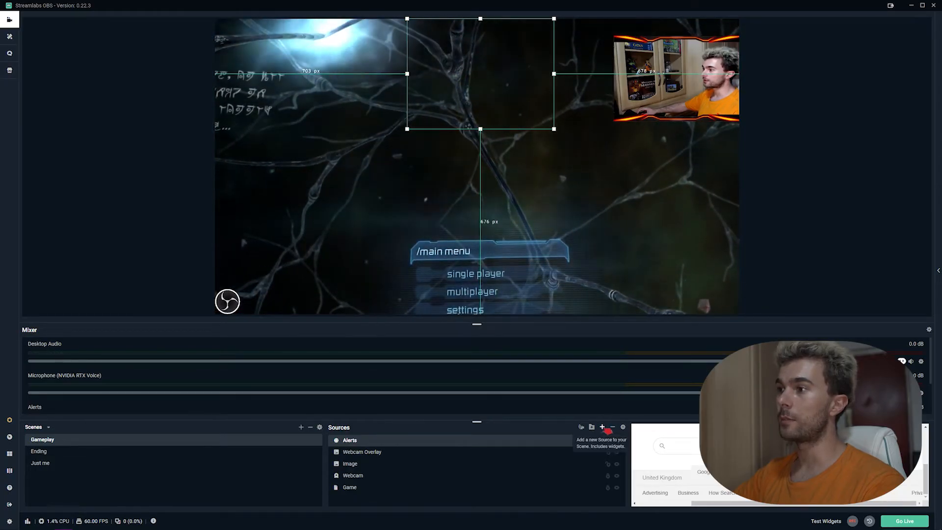
# - Switch to Streamlabs OBS and add an Alertbox widget source to the Gameplay scene, keeping the name "Alertbox"
pyautogui.click(603, 427)
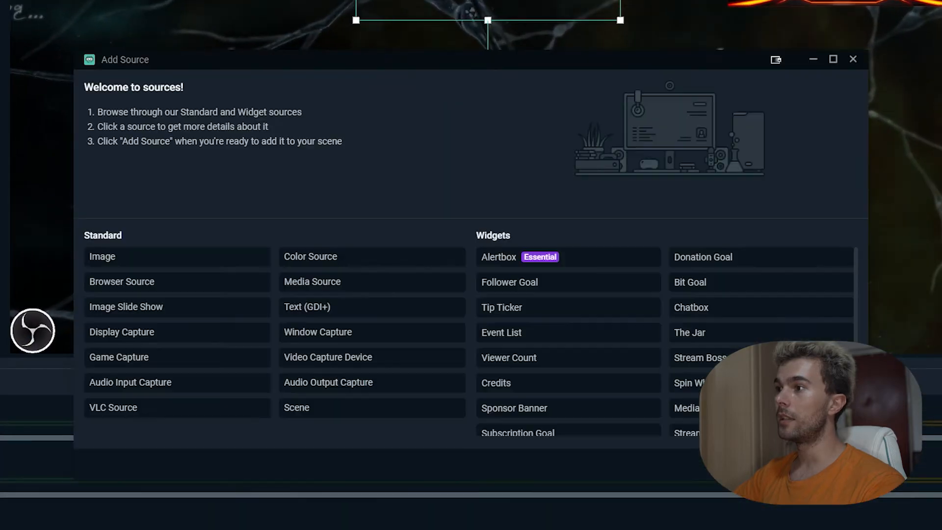
pyautogui.click(571, 264)
pyautogui.doubleClick(569, 261)
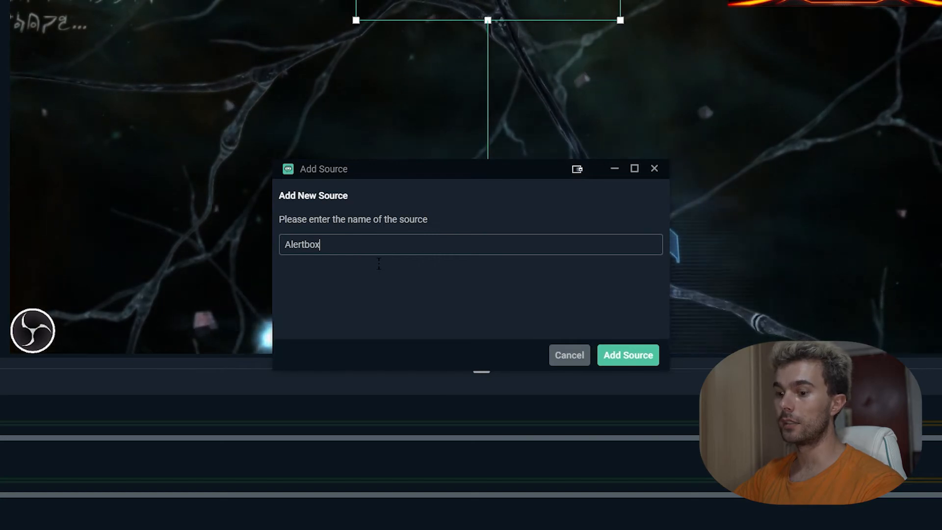
pyautogui.click(638, 358)
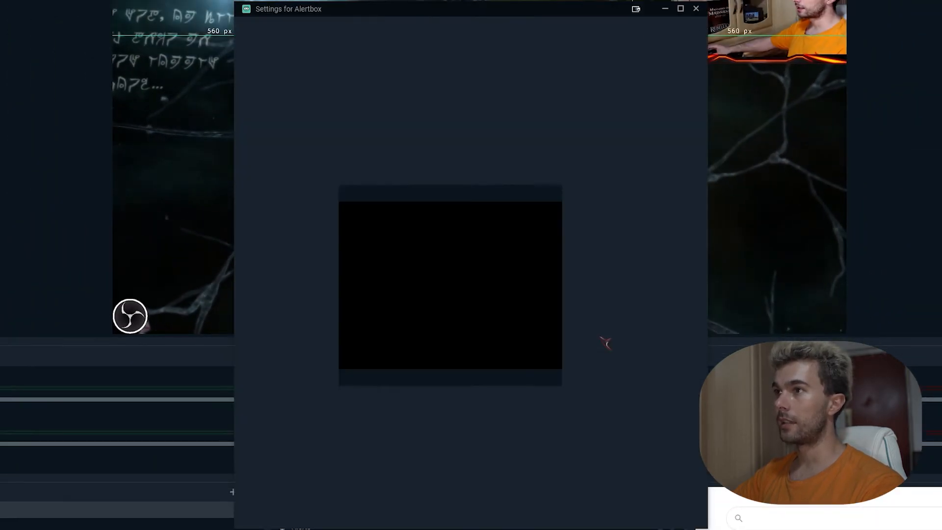